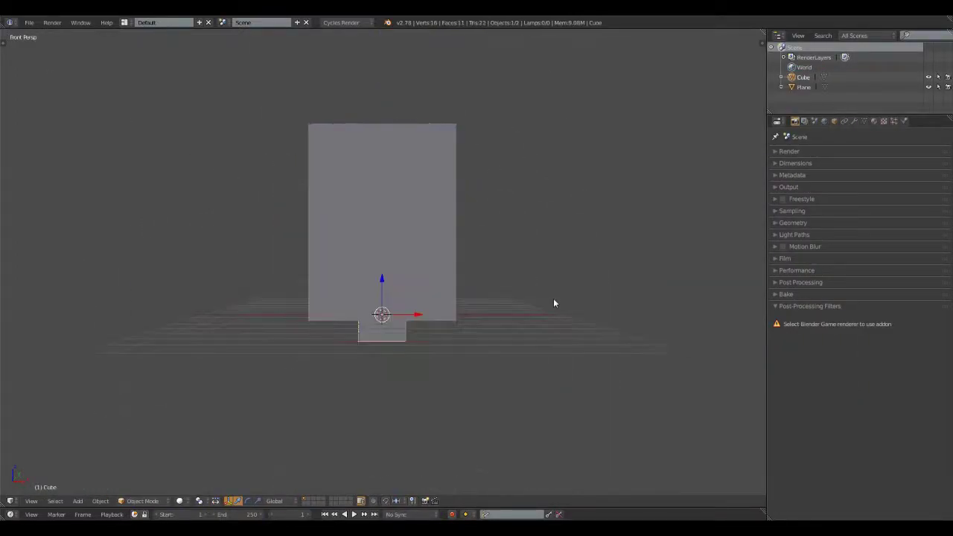
- Scale the block along X, cut two horizontal floor loops, and begin deleting window faces
key("KP_7")
key("s")
key("x")
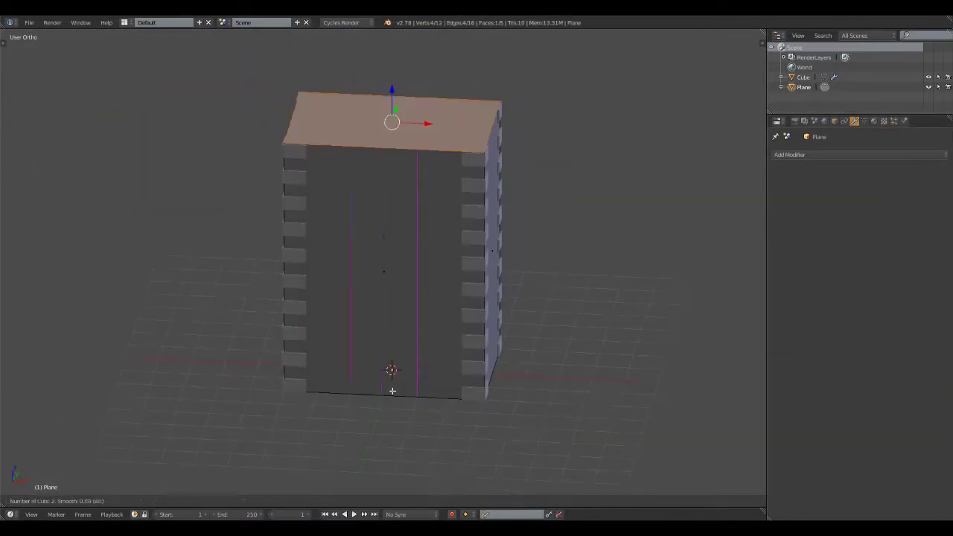
left_click(481, 231)
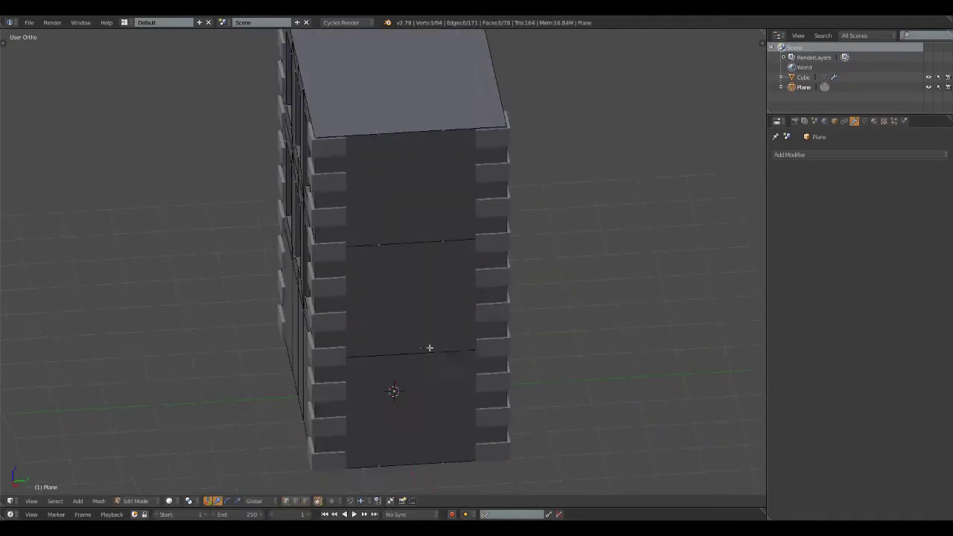
key("x")
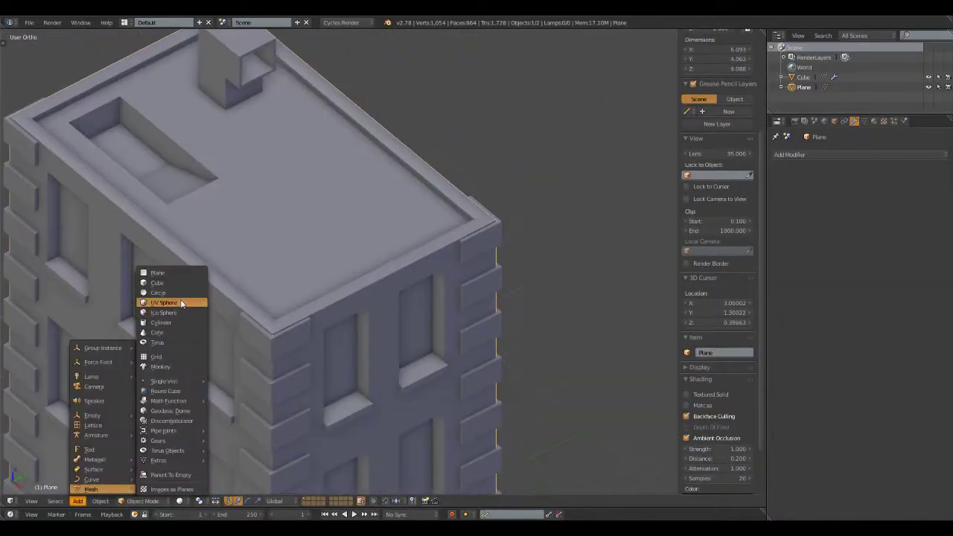
- Add a UV sphere and select the plane's right corner vertex to shape the detail
left_click(181, 303)
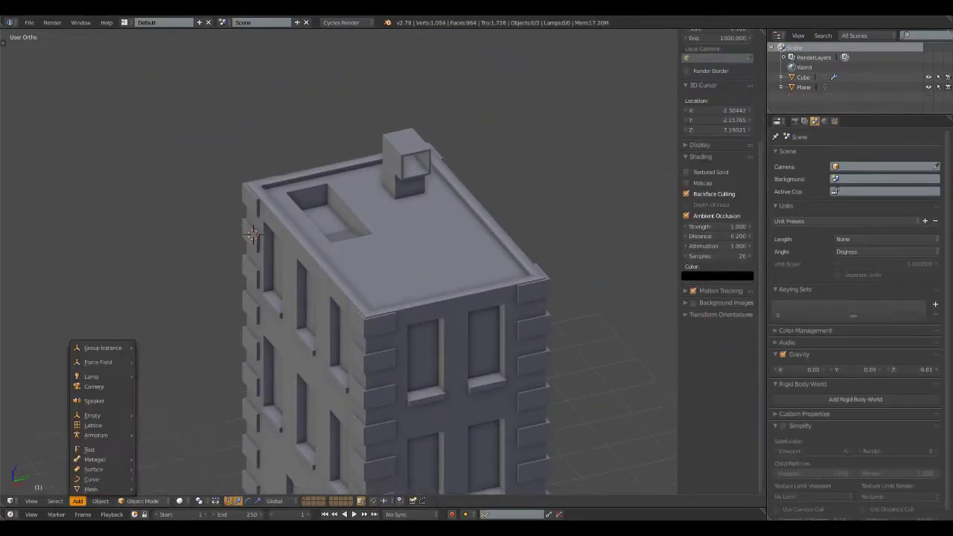
right_click(573, 288)
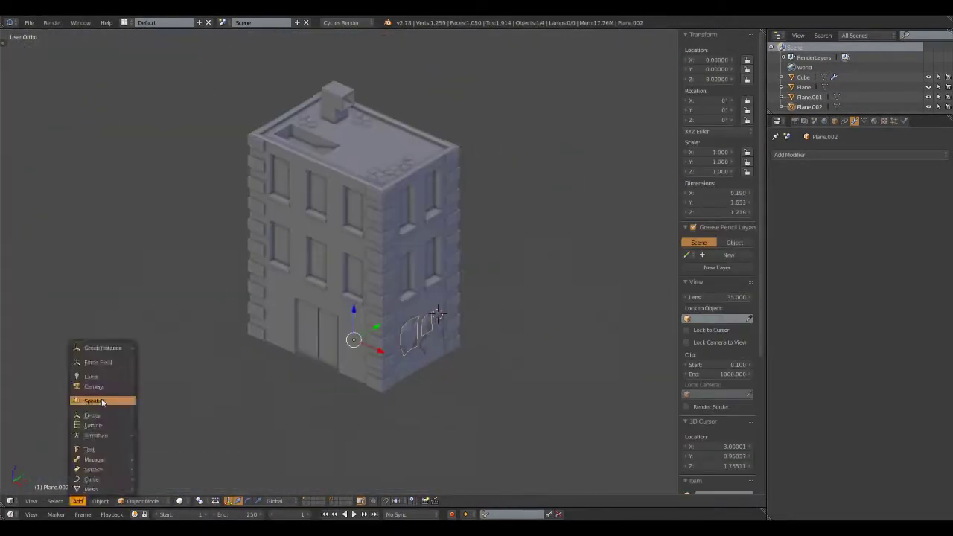
- Pull the camera back to frame the building, switch to the Compositing layout, and replace the lamp with a Sun
key("s")
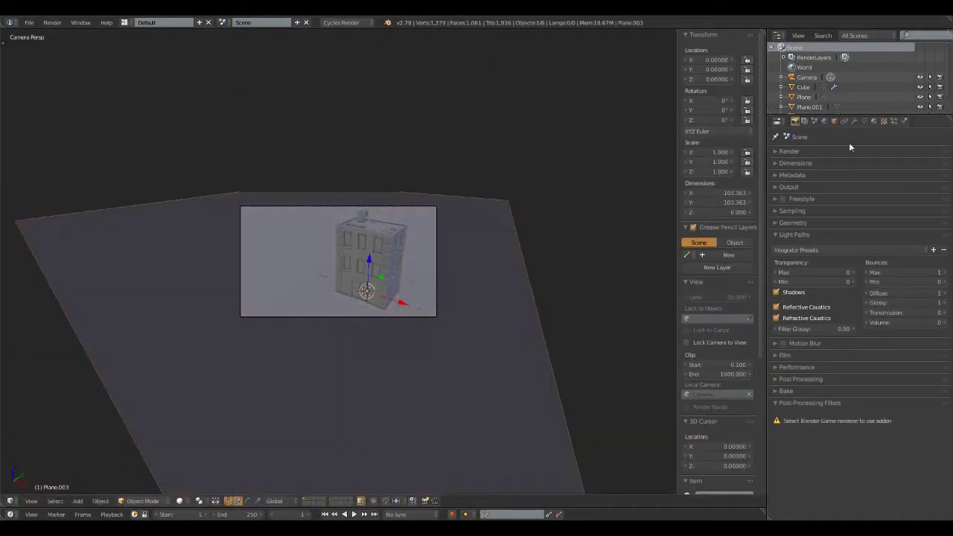
left_click(124, 22)
left_click(149, 44)
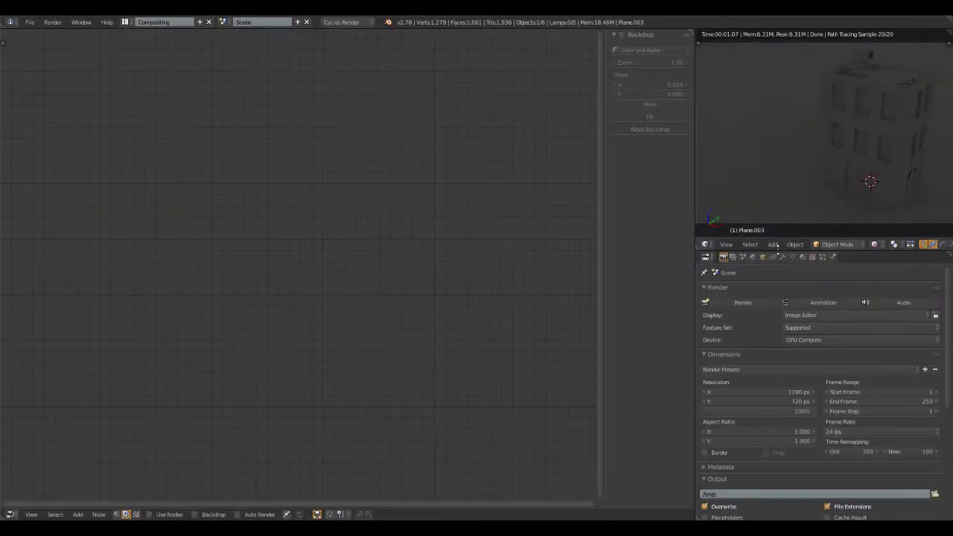
key("Delete")
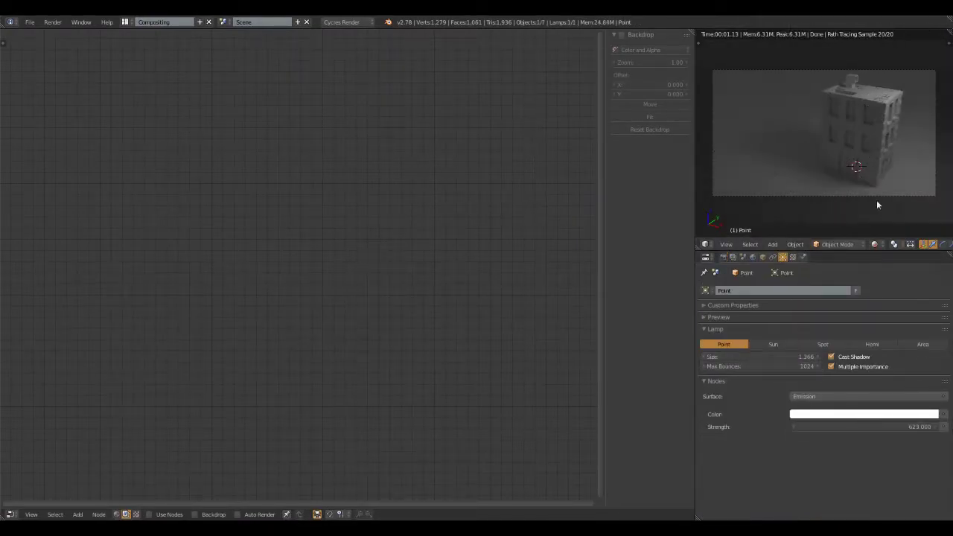
key("r")
key("r")
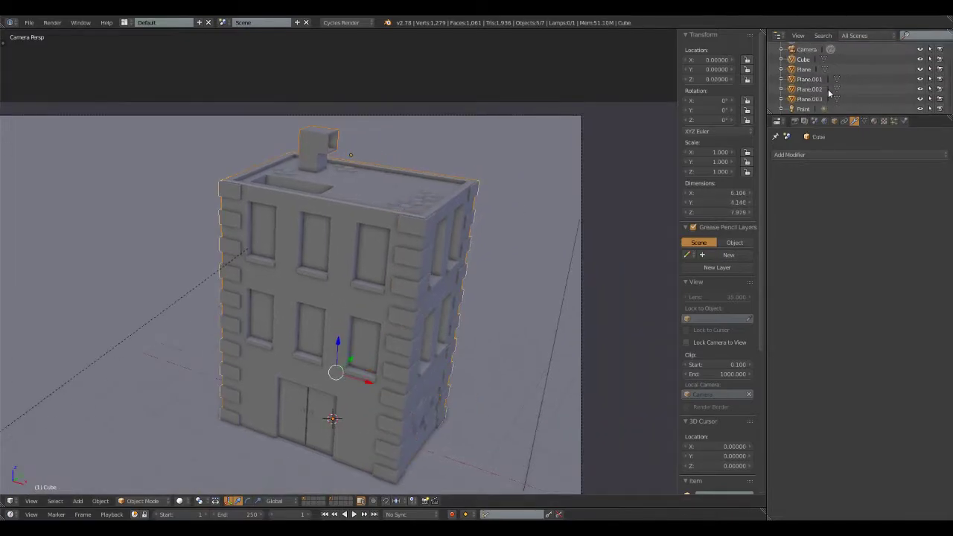
- Select the roof decal piece and separate the roof tiles into individual objects by loose parts
right_click(489, 151)
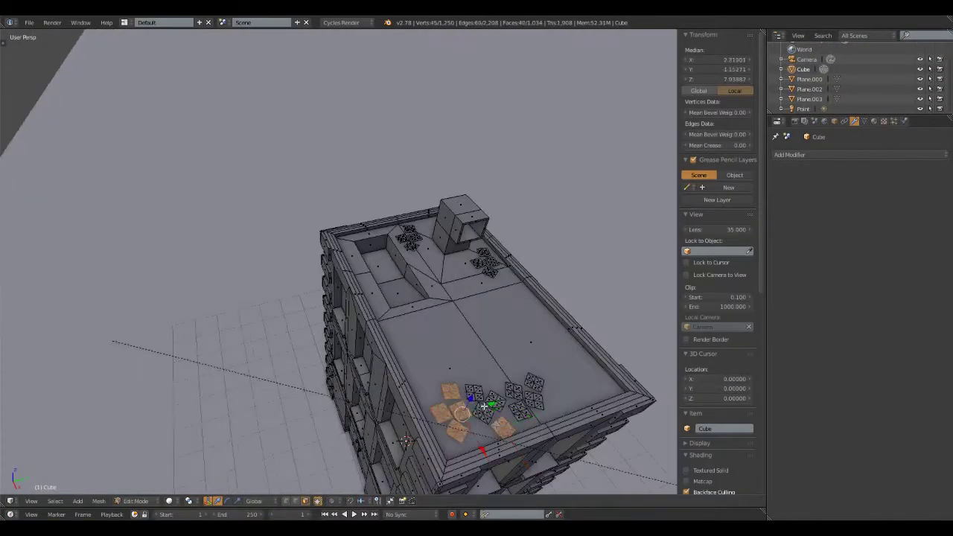
left_click(454, 239)
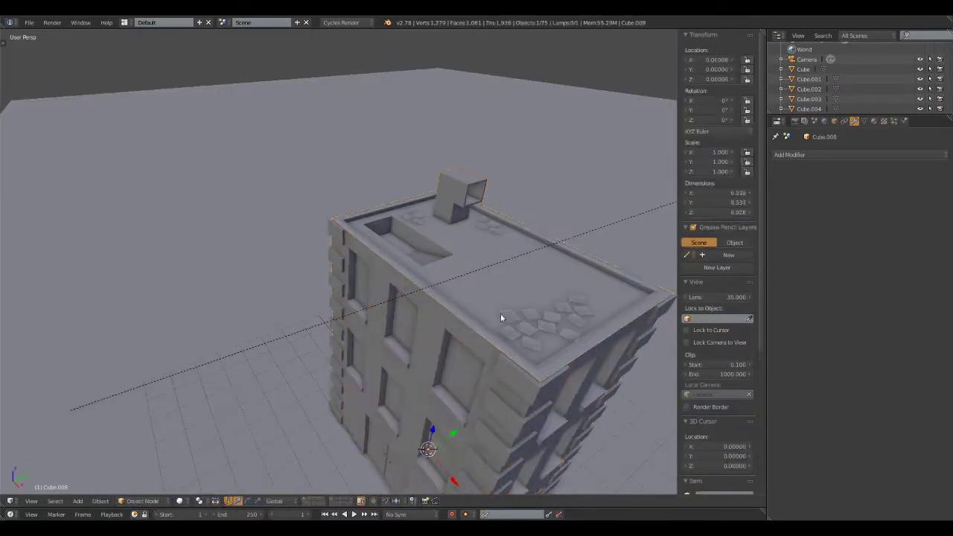
scroll(452, 263, "down", 5)
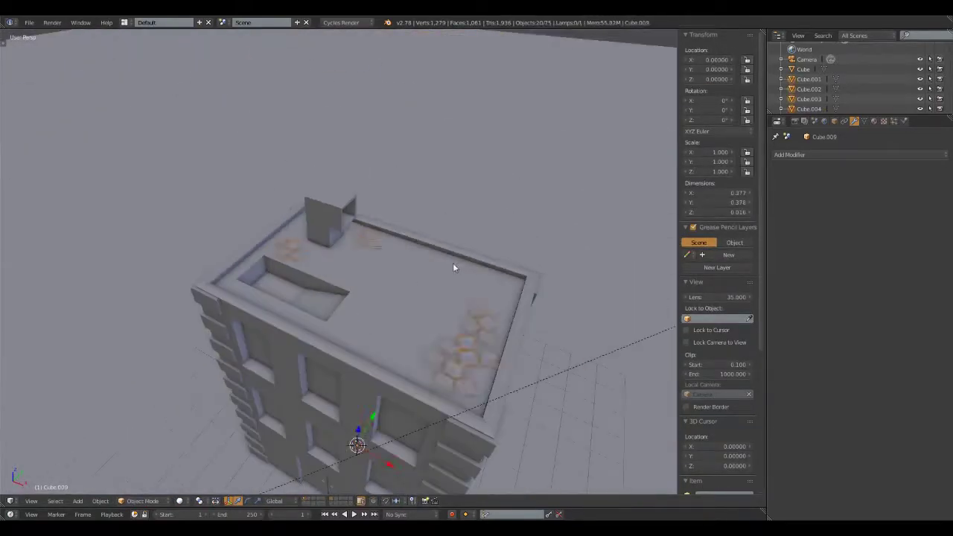
scroll(493, 292, "down", 4)
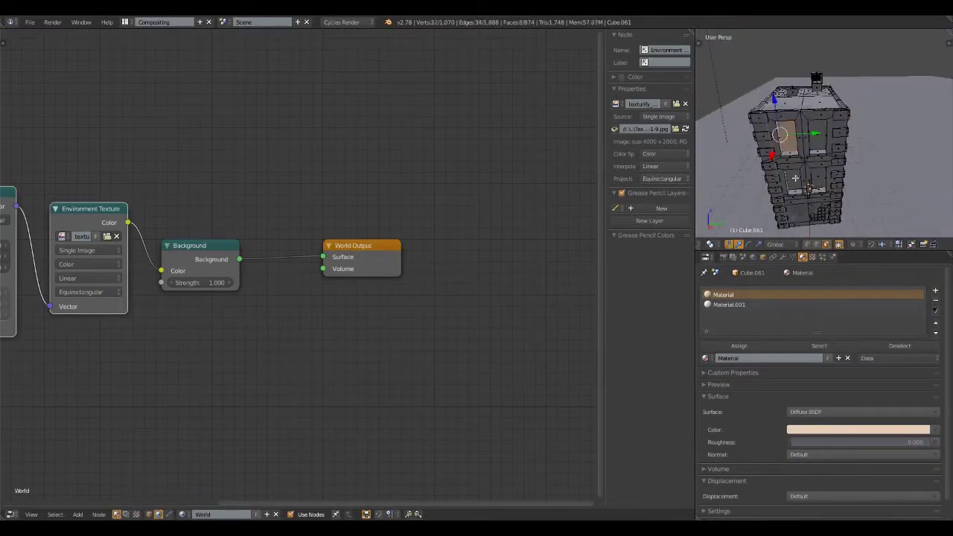
- Make Material.004's surface a Glossy BSDF, then move on to editing Material.001
left_click(862, 399)
left_click(819, 277)
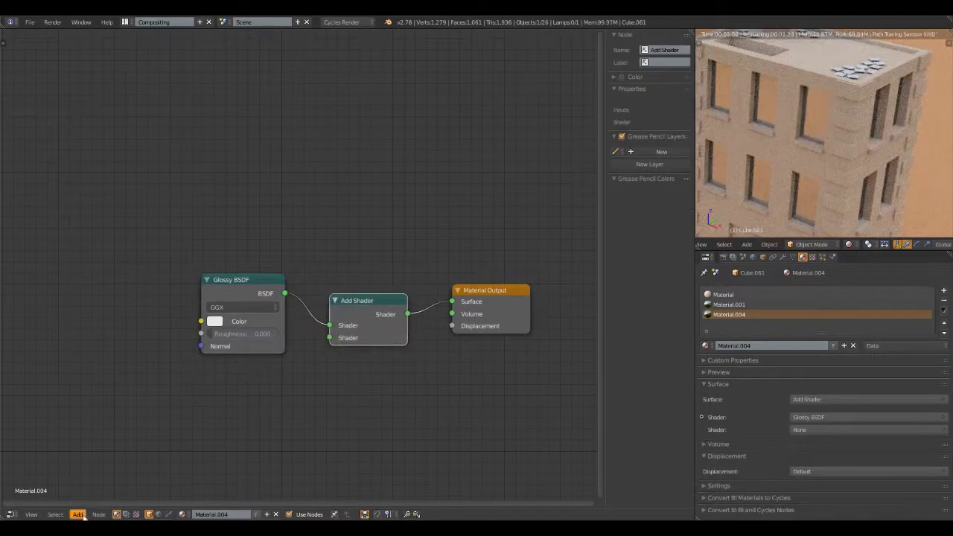
left_click(741, 306)
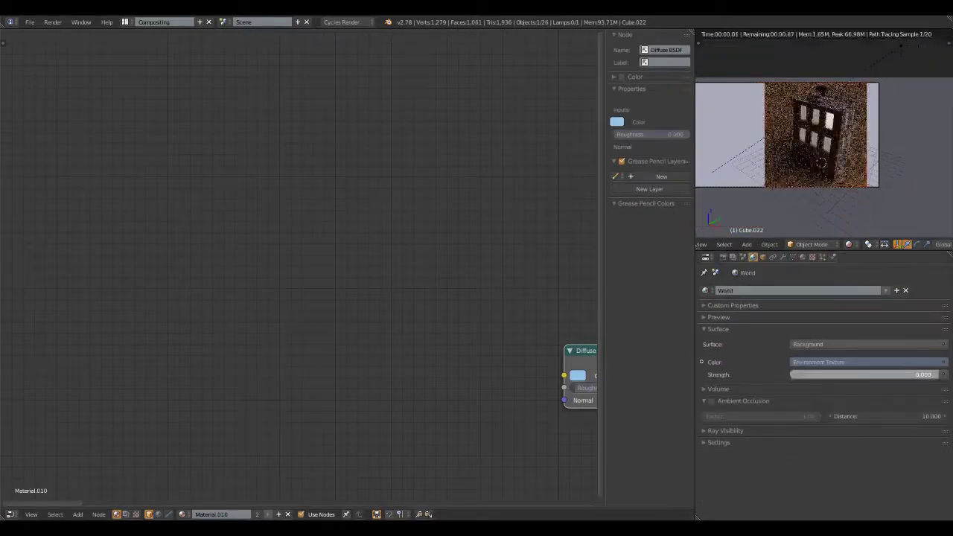
- Link a node into the colour input, zoom the camera view out, and render with F12
left_click(944, 362)
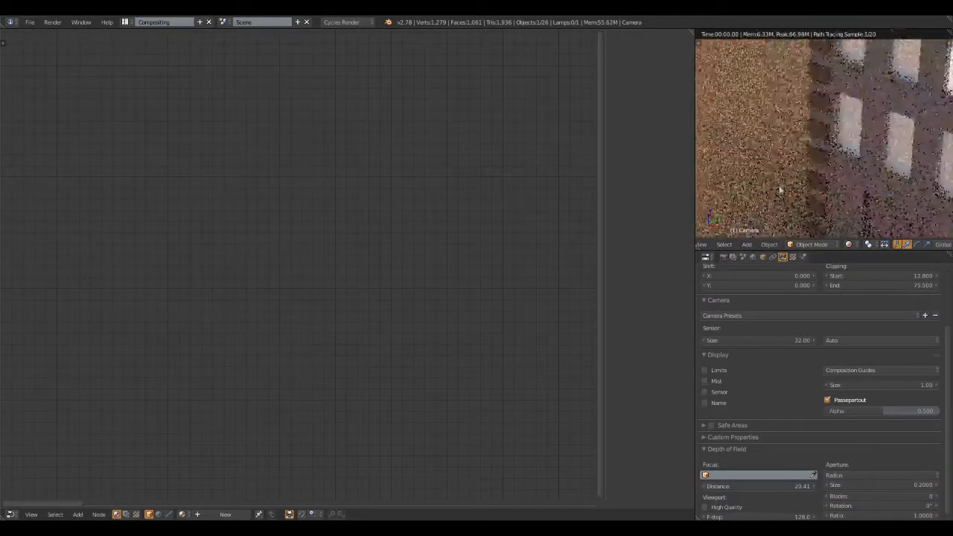
scroll(779, 191, "down", 2)
scroll(789, 178, "down", 2)
scroll(804, 164, "down", 2)
scroll(815, 155, "down", 2)
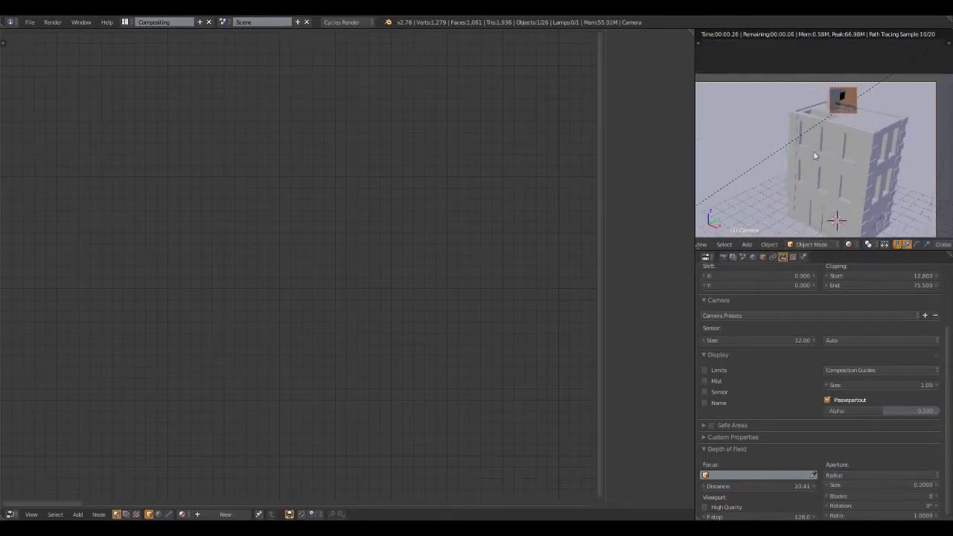
key("F12")
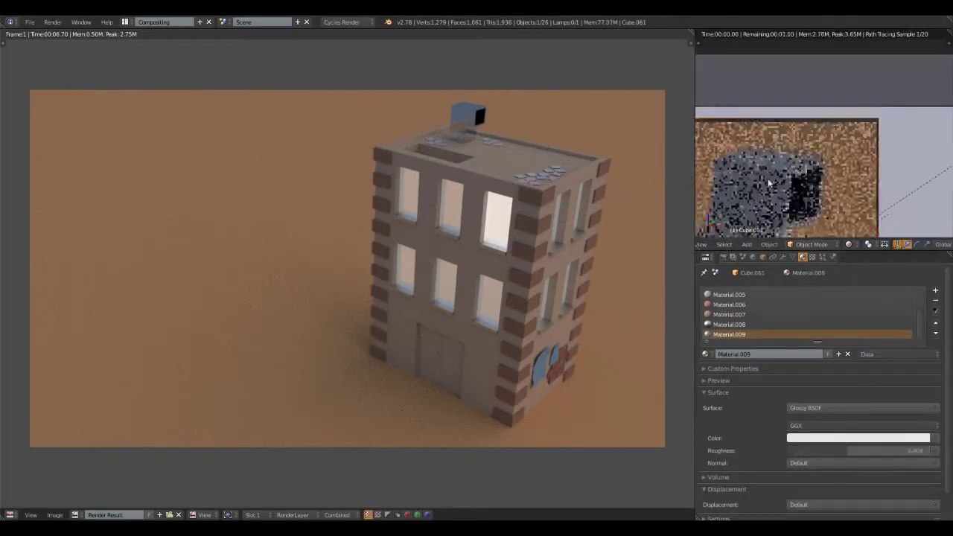
- Edit Material.009's roughness, then tint Color Balance lift and gamma light blue and adjust gain
left_click(899, 452)
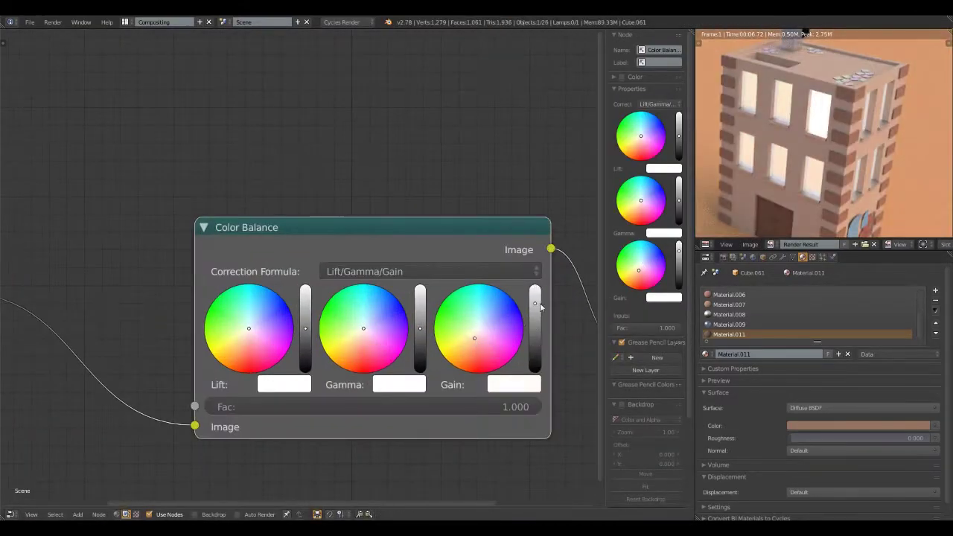
left_click_drag(258, 318, 261, 307)
left_click_drag(370, 308, 369, 306)
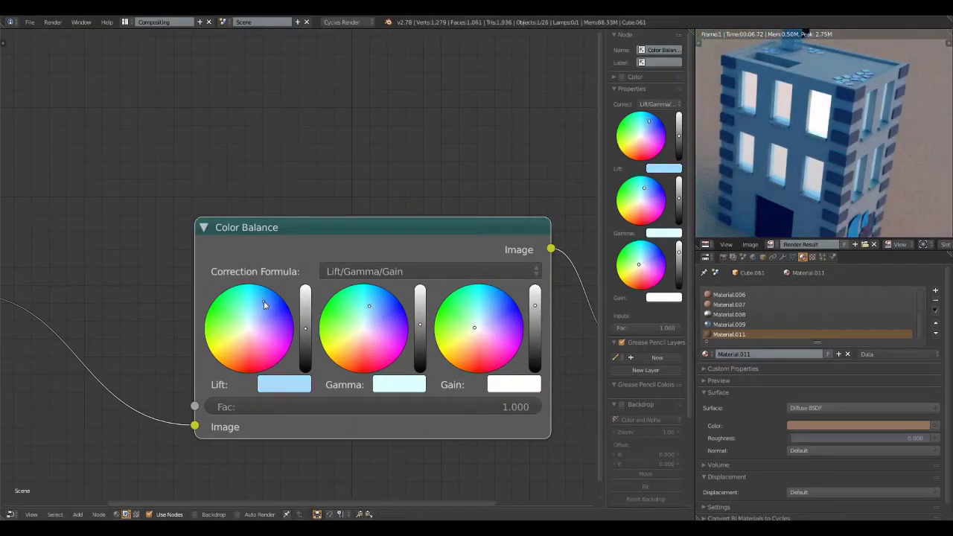
left_click_drag(534, 303, 535, 326)
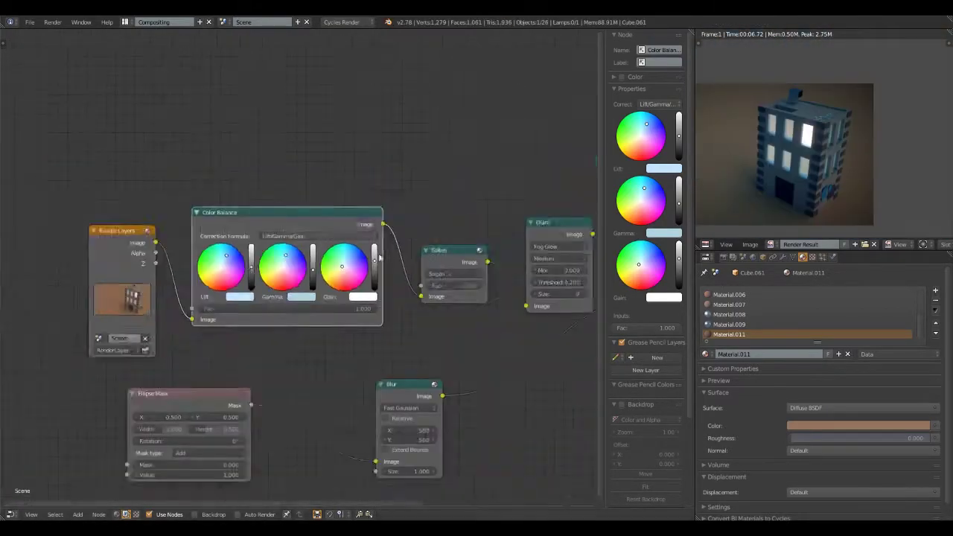
- Add a dust image node and an Add mix before the Composite output, removing the Blur node
left_click(157, 407)
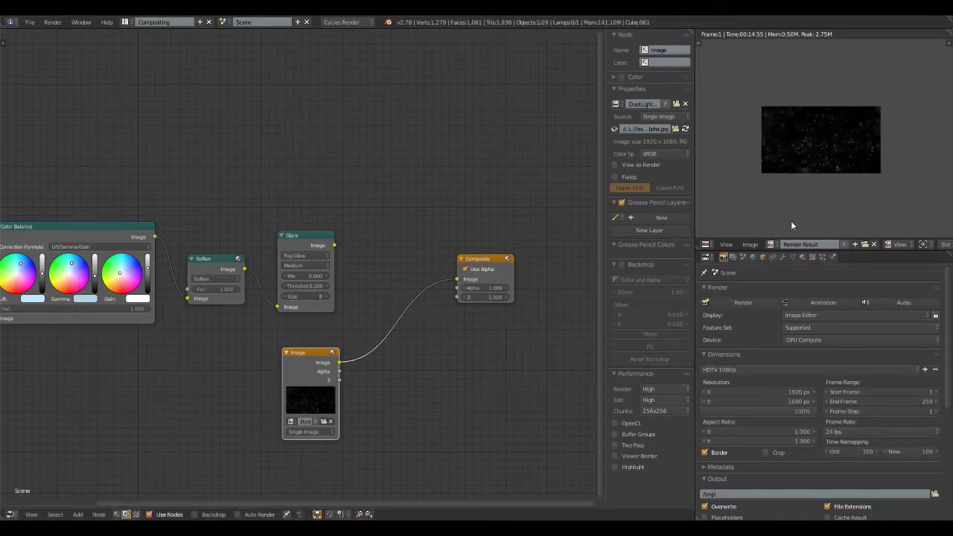
left_click(404, 308)
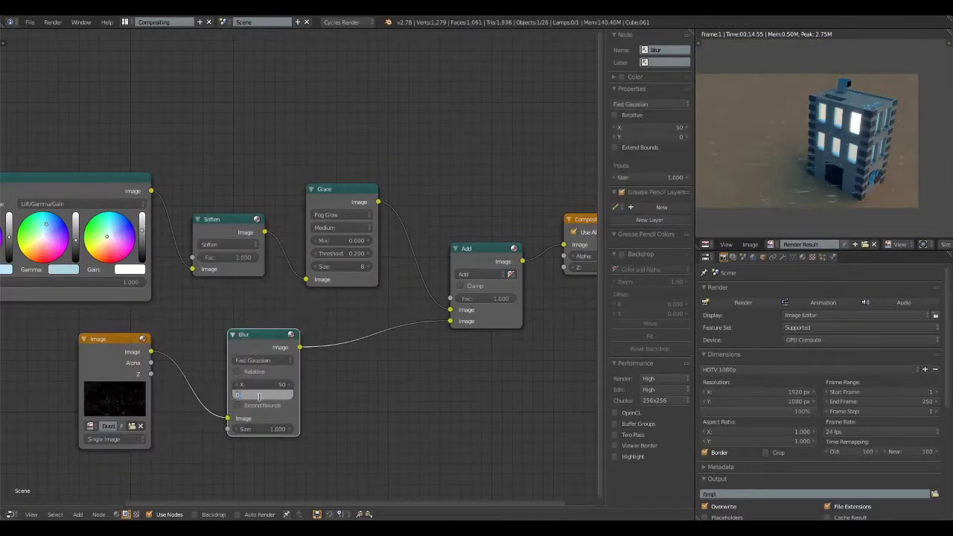
key("ctrl+x")
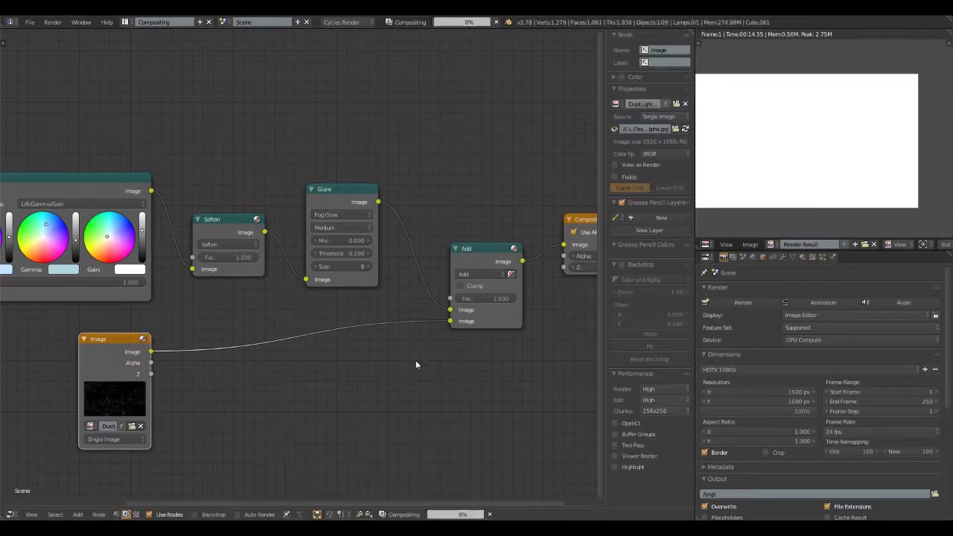
- Rearrange the node chain and move the ColorRamp black stop to 0.100
left_click_drag(494, 267, 480, 247)
middle_click_drag(446, 237, 389, 297)
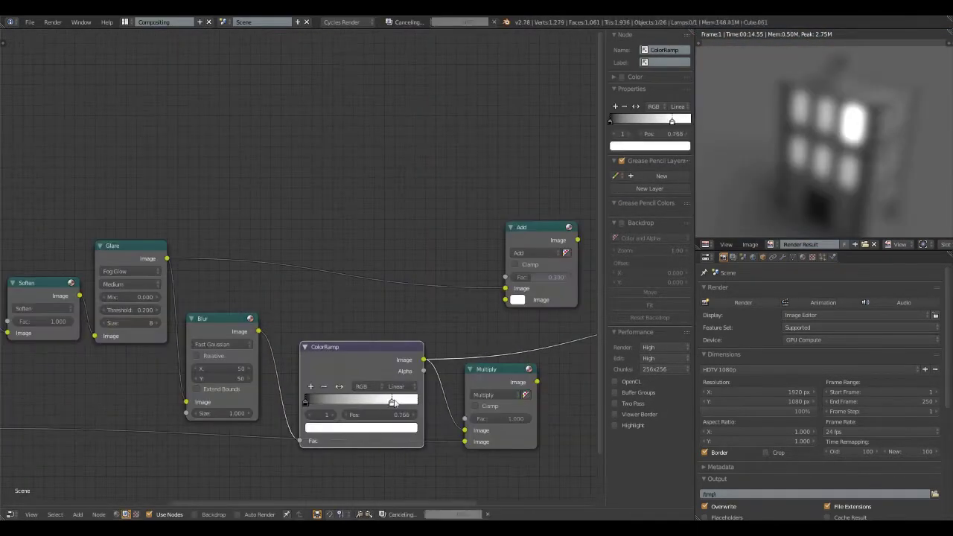
left_click_drag(358, 402, 316, 402)
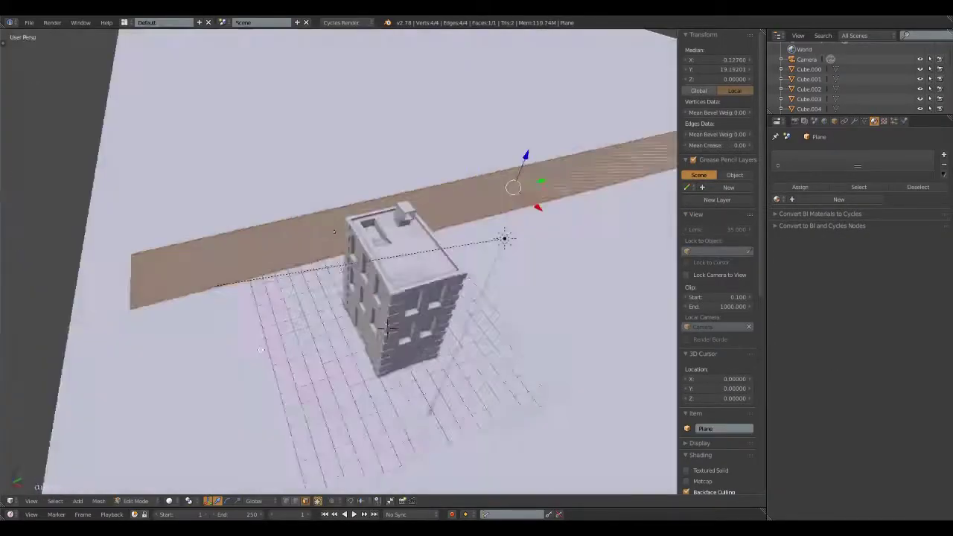
- Loop-cut the strip into segments, checking it from the top and in perspective
mouse_move(575, 320)
middle_mouse_down()
mouse_move(91, 397)
mouse_move(449, 196)
middle_mouse_up()
key("ctrl+r")
scroll(449, 196, "up", 3)
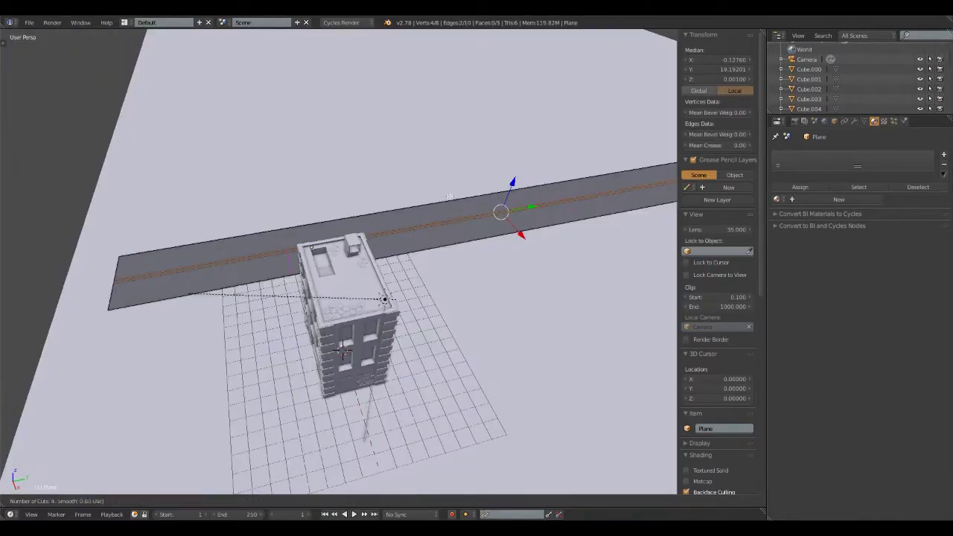
key("KP_7")
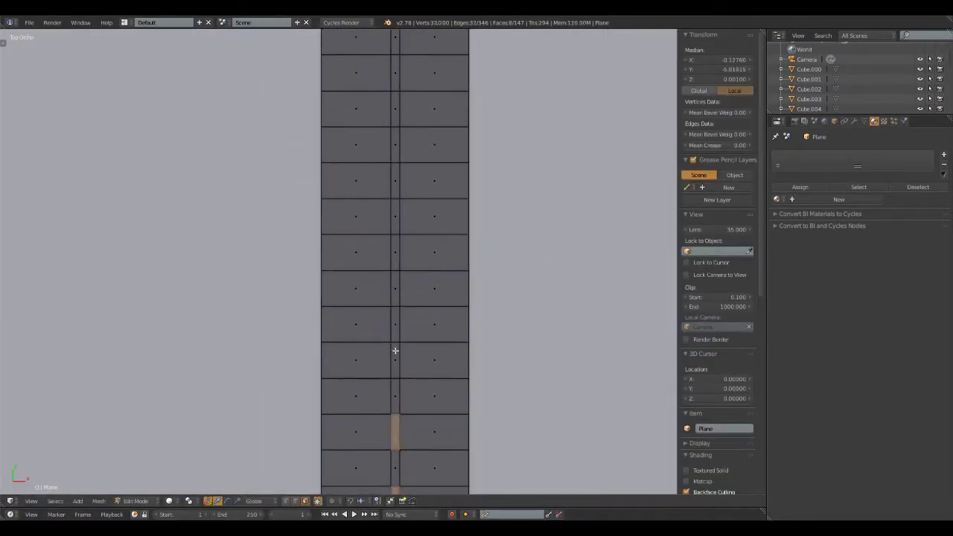
scroll(394, 335, "down", 3)
mouse_move(391, 315)
middle_mouse_down()
mouse_move(410, 340)
mouse_move(530, 276)
middle_mouse_up()
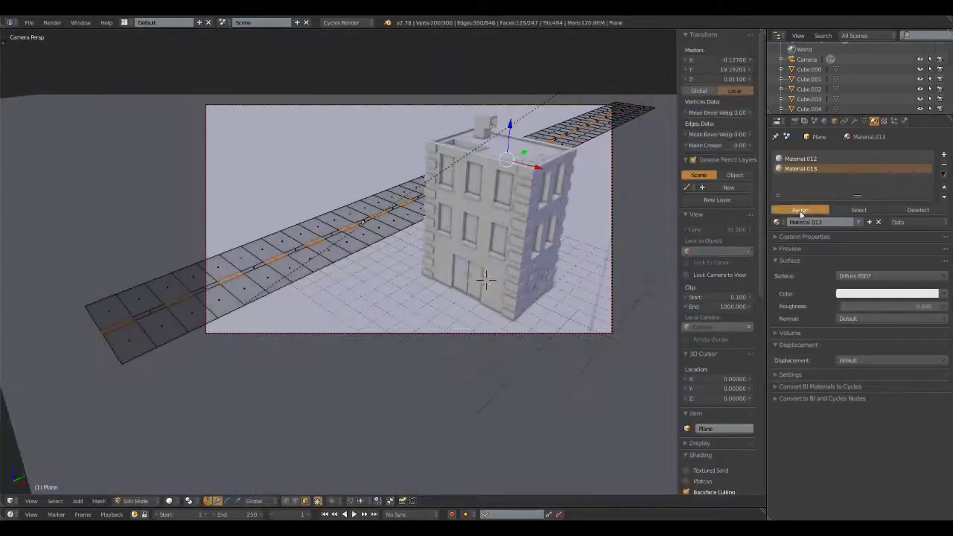